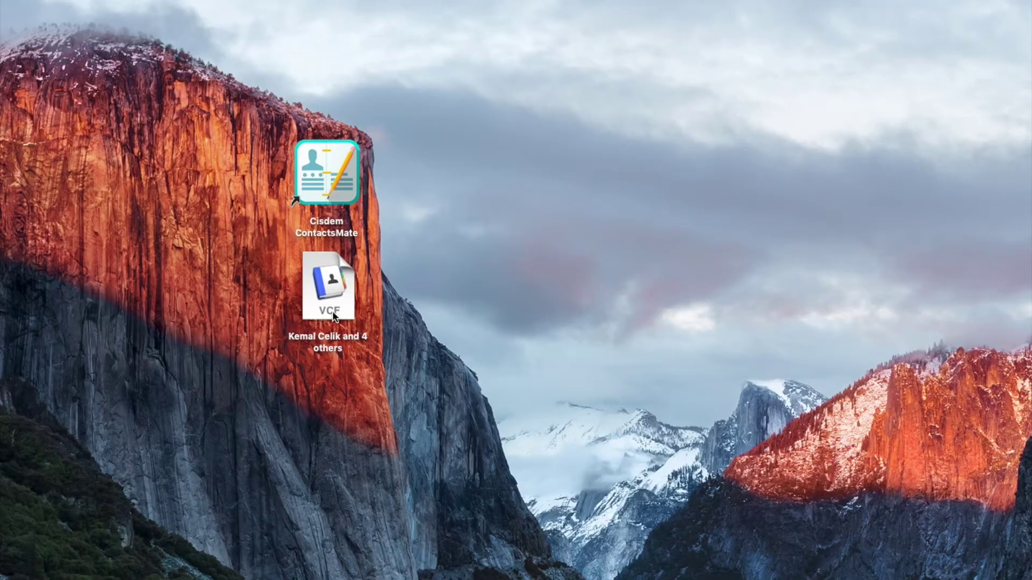
Launch Cisdem ContactsMate and add an empty group named vCard under On My Mac.
double_click(323, 173)
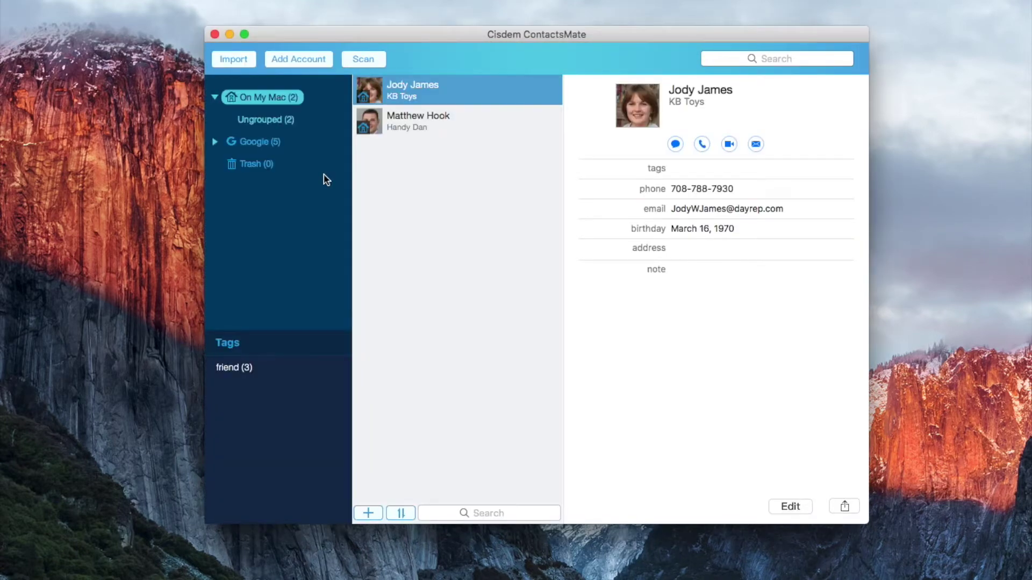
right_click(275, 95)
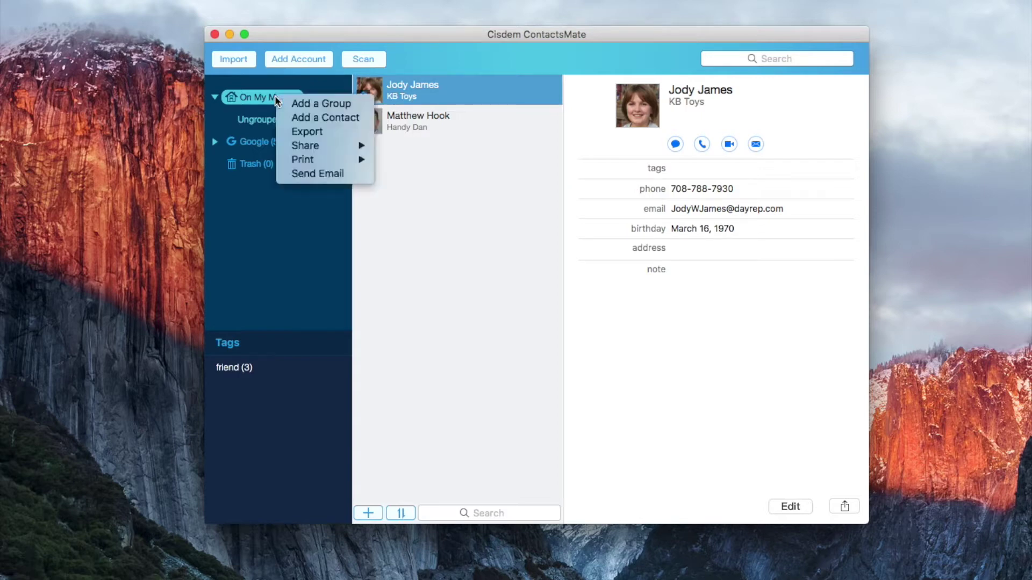
click(304, 105)
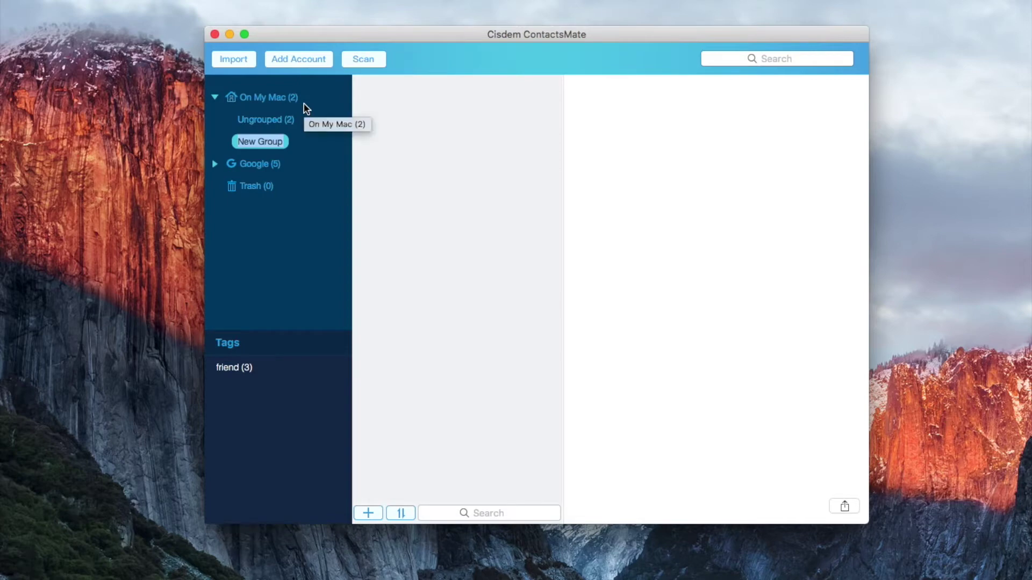
text(vCard)
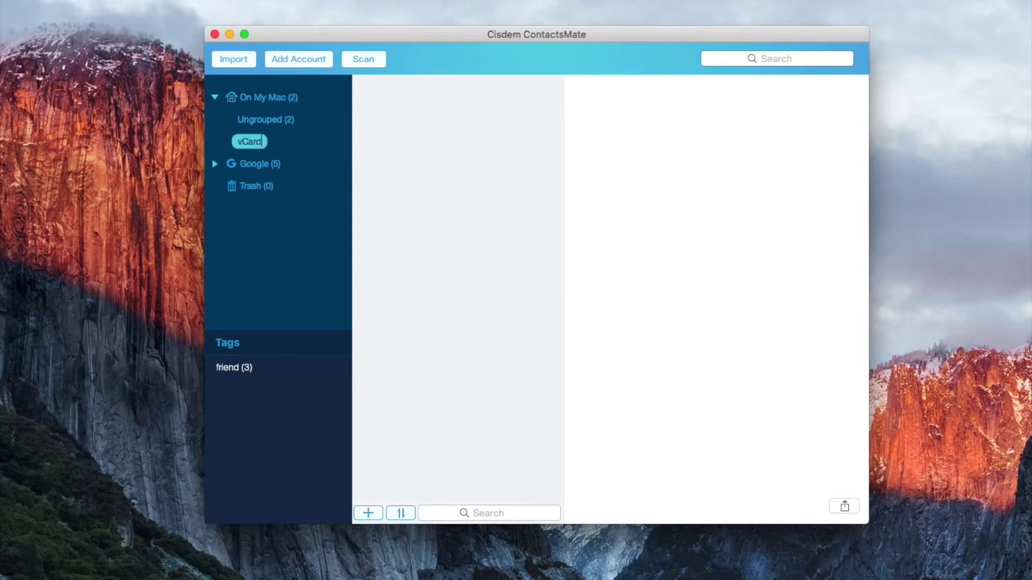
key(Return)
Import the VCF file from the Desktop, bringing five Contoso contacts into vCard.
click(227, 57)
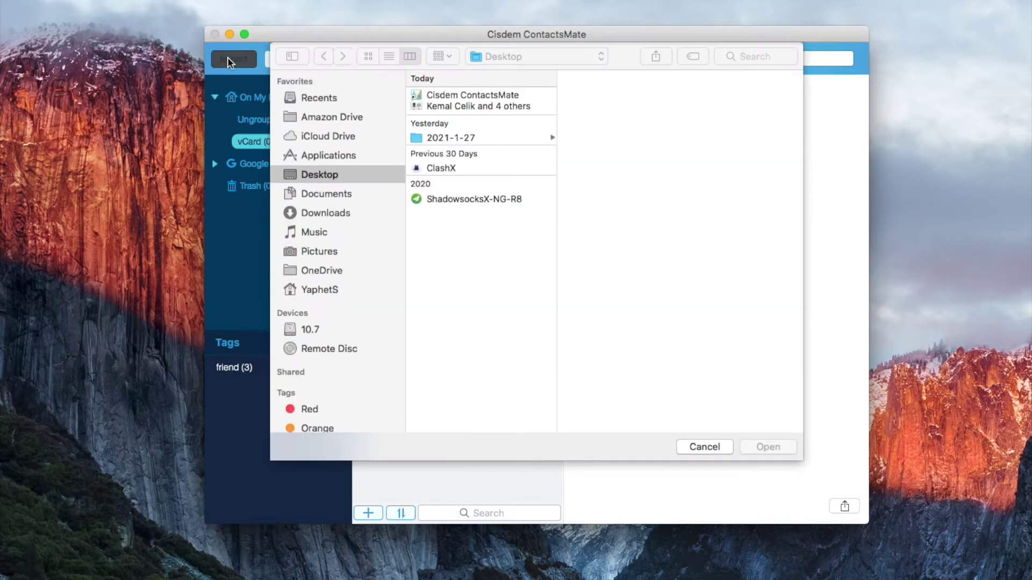
click(443, 106)
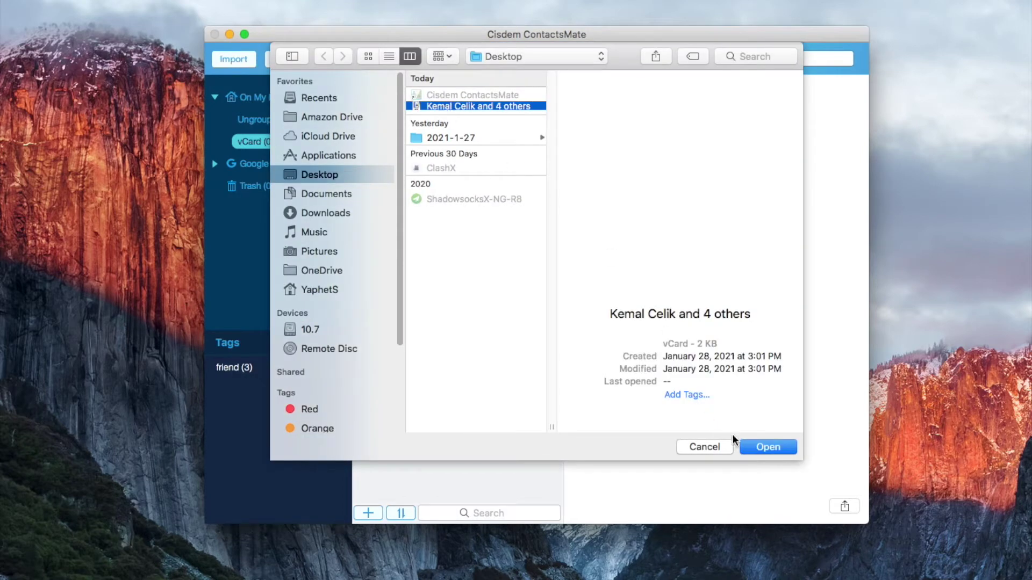
click(772, 446)
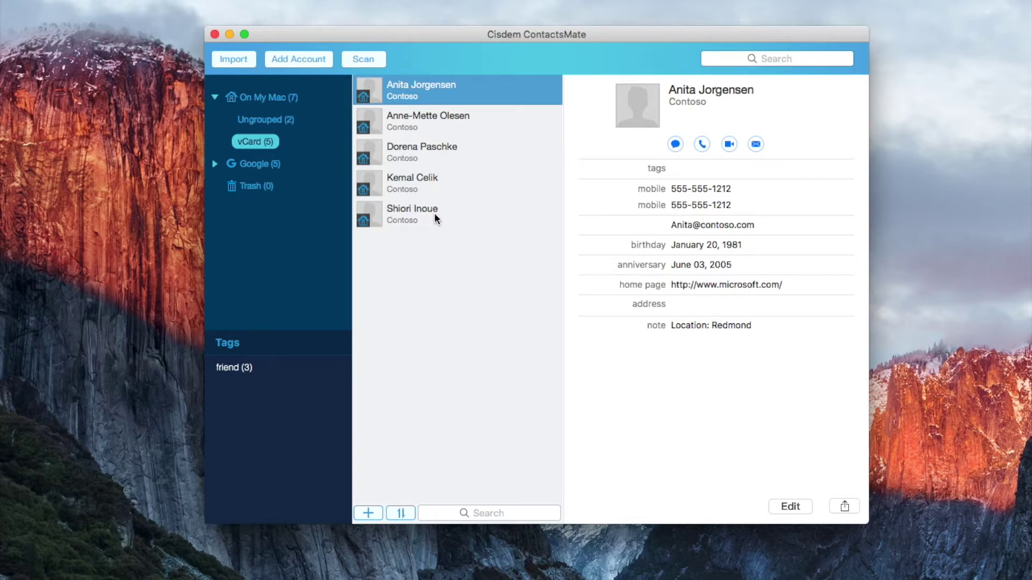
Start exporting the vCard group and set the export format to CSV.
right_click(254, 144)
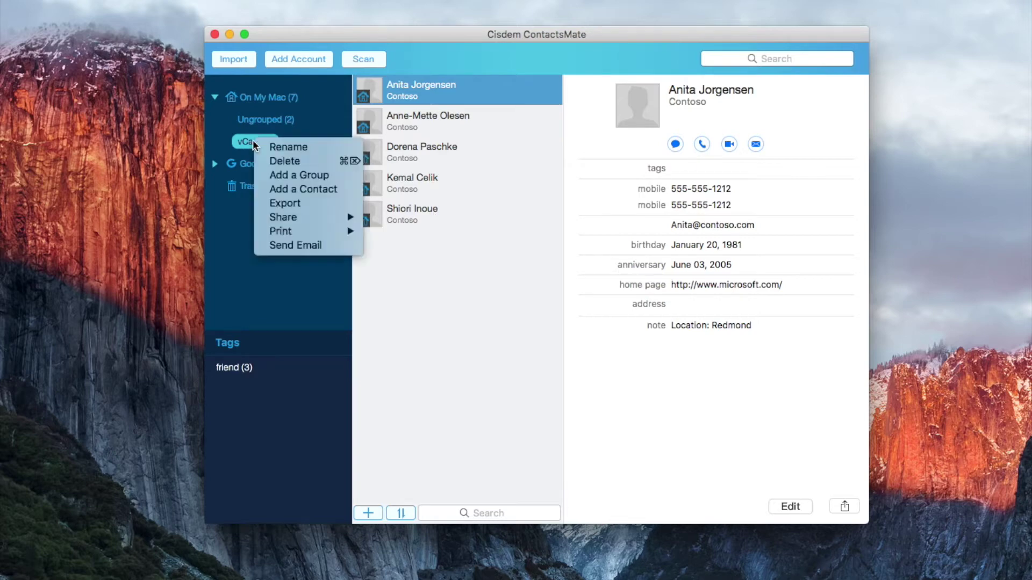
click(290, 203)
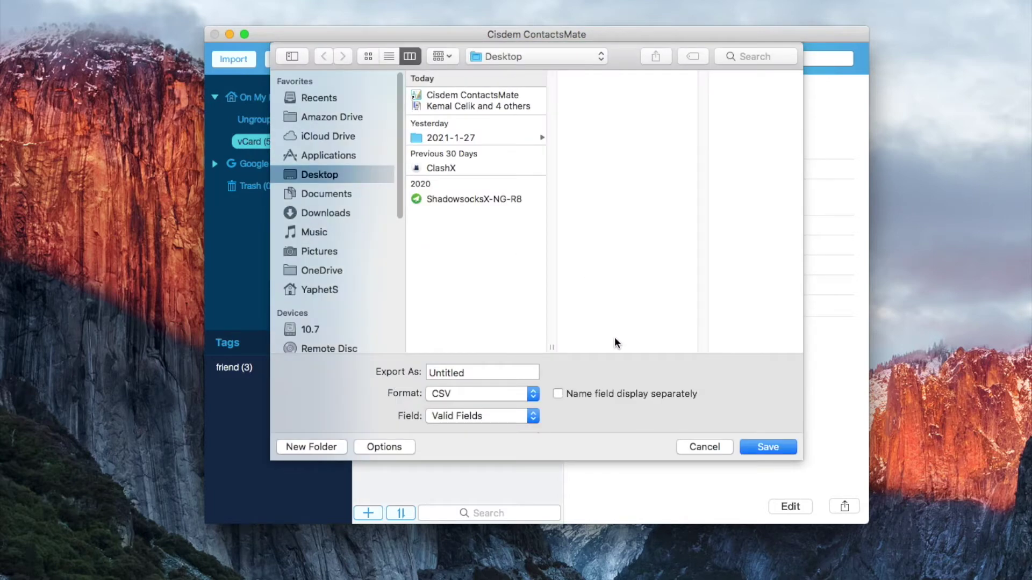
click(513, 373)
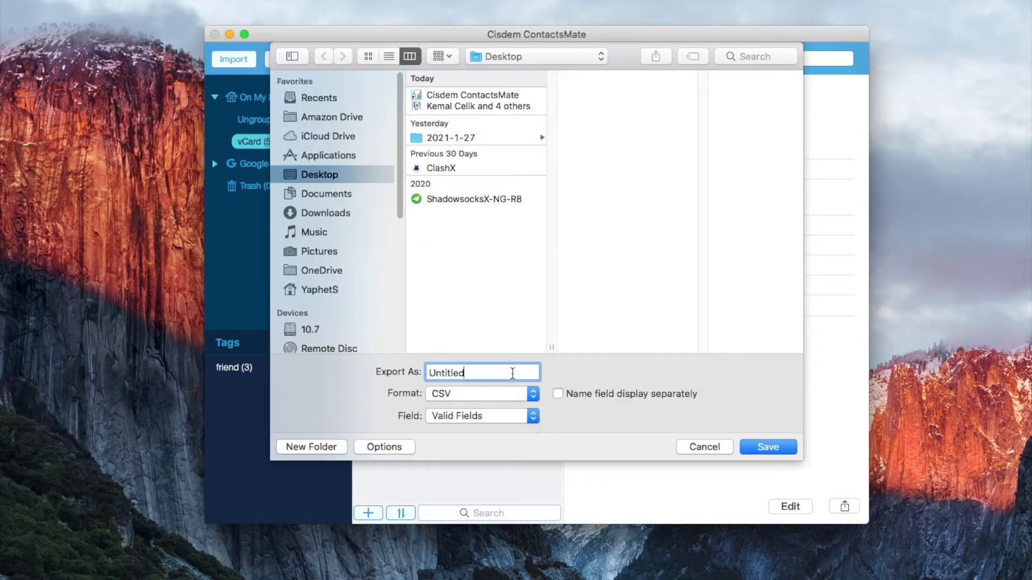
click(533, 395)
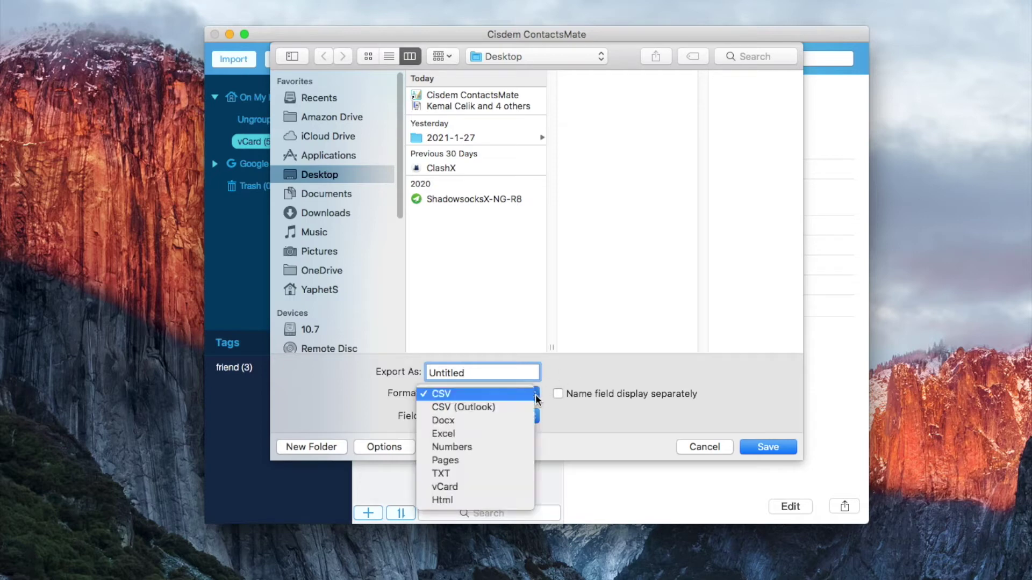
click(463, 431)
click(530, 394)
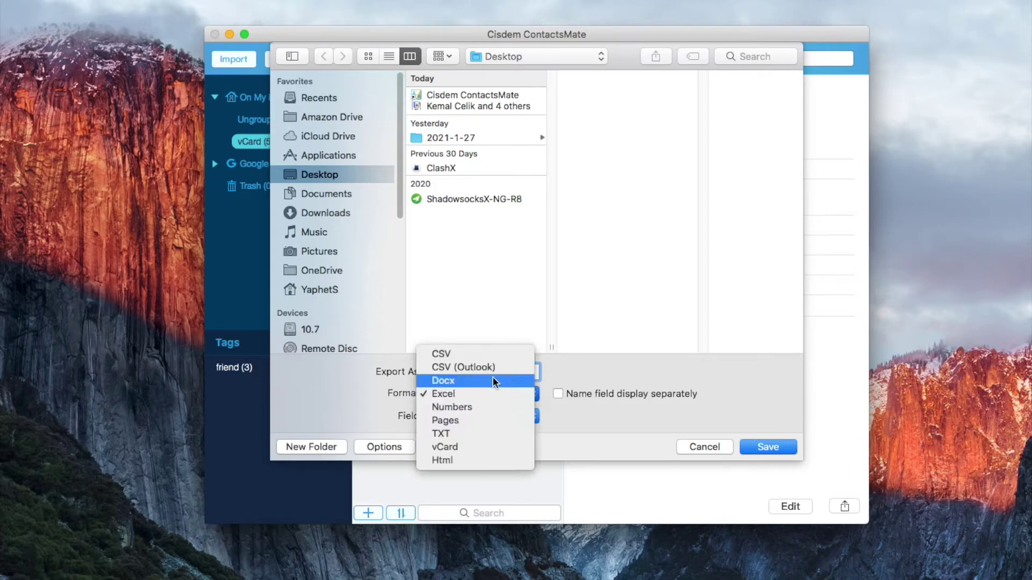
click(476, 355)
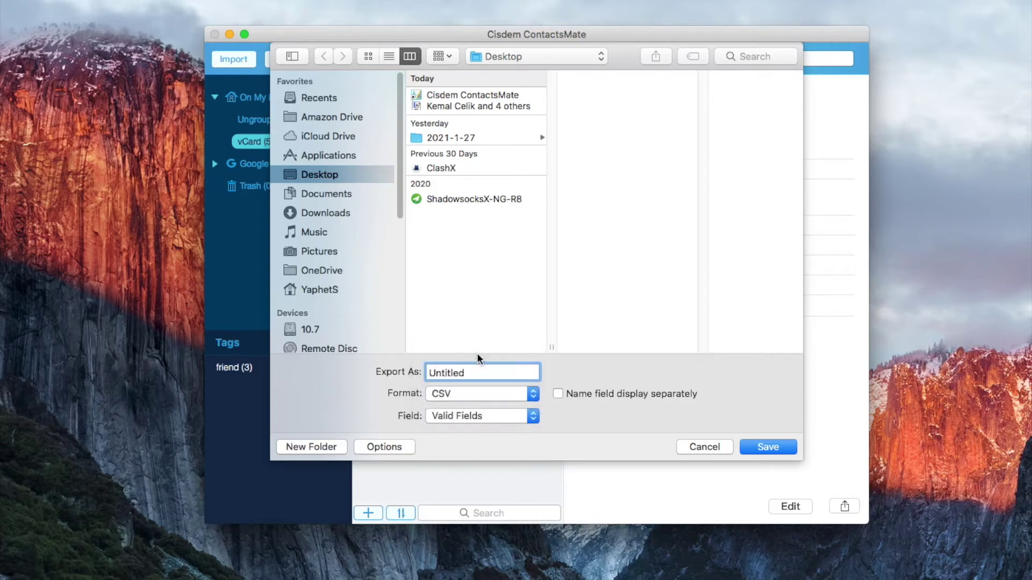
Set exported fields to Custom Fields and view the Phone, Email, Address field settings.
click(532, 416)
click(502, 430)
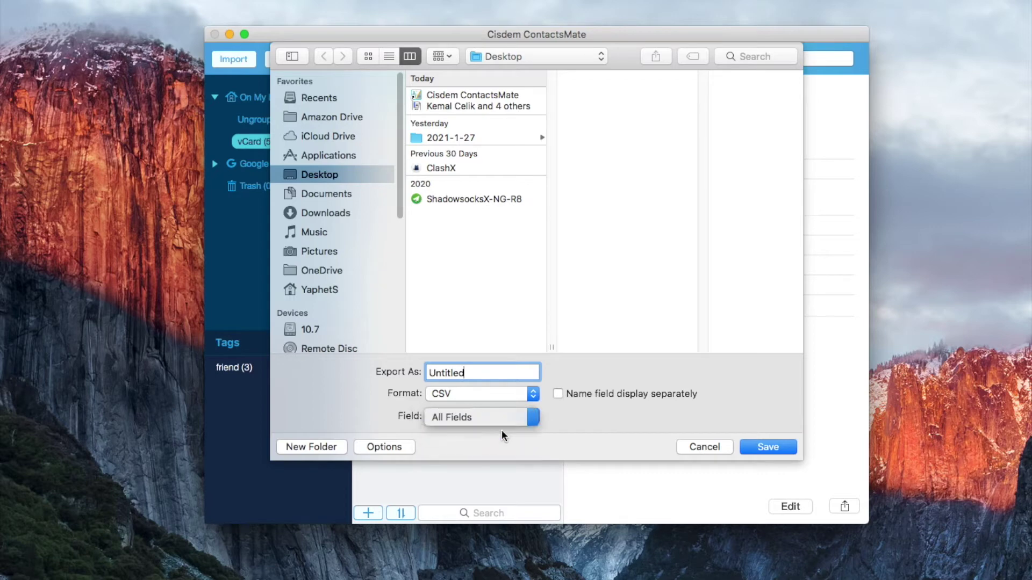
click(527, 418)
click(495, 402)
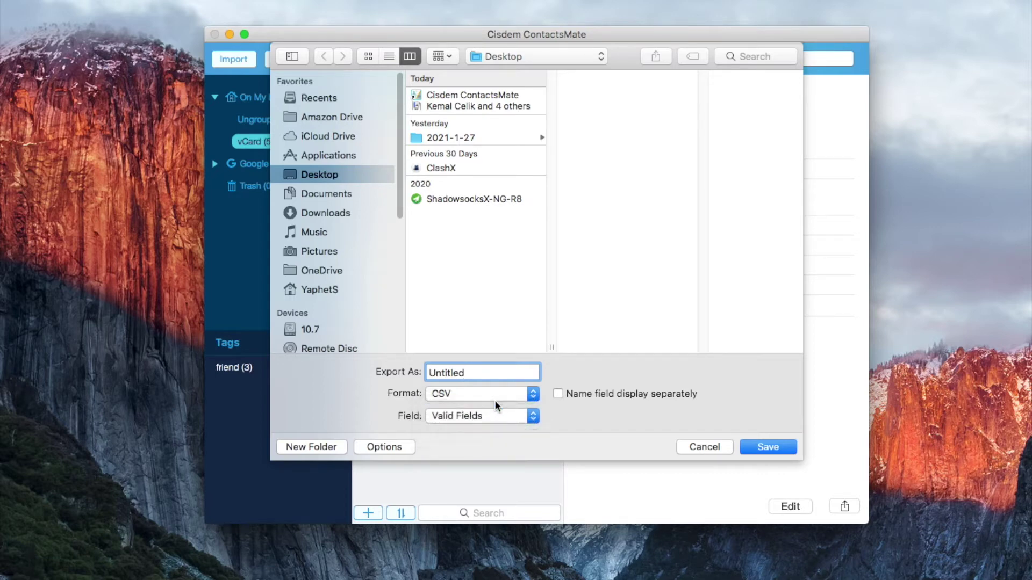
click(531, 418)
click(502, 437)
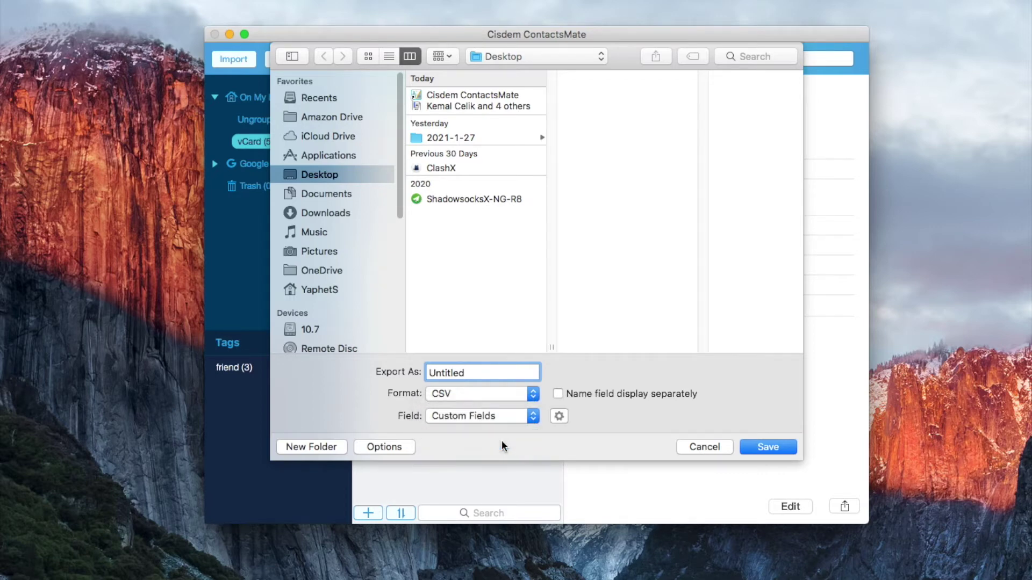
click(558, 417)
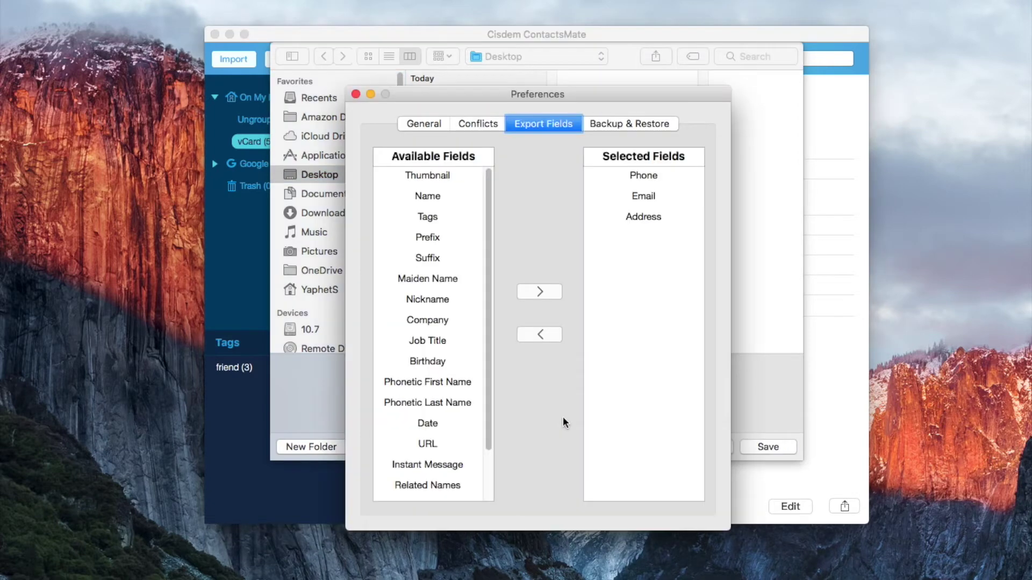
Switch the export to Valid Fields and save it to the Desktop as Untitled CSV.
click(356, 95)
click(534, 417)
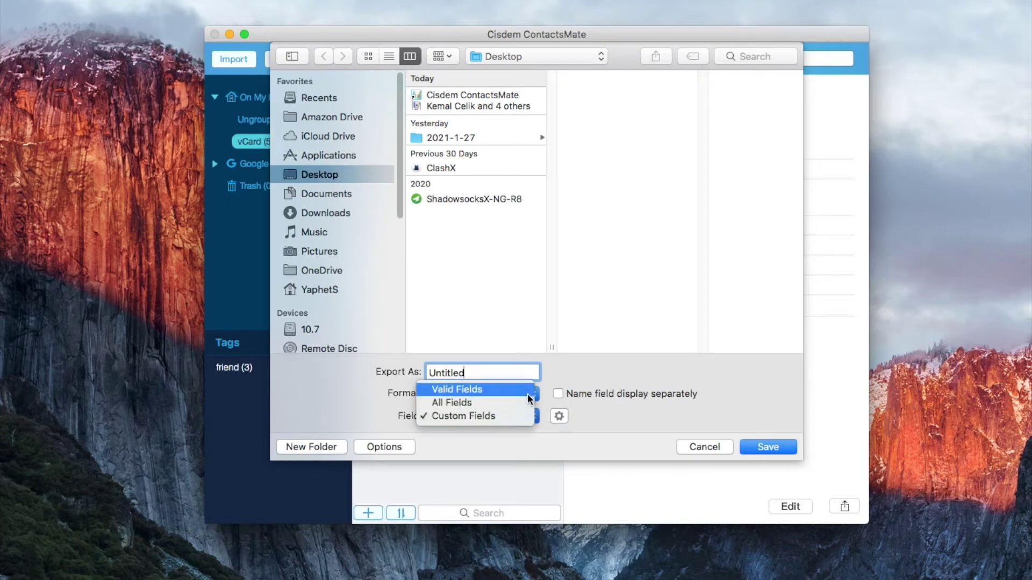
click(526, 387)
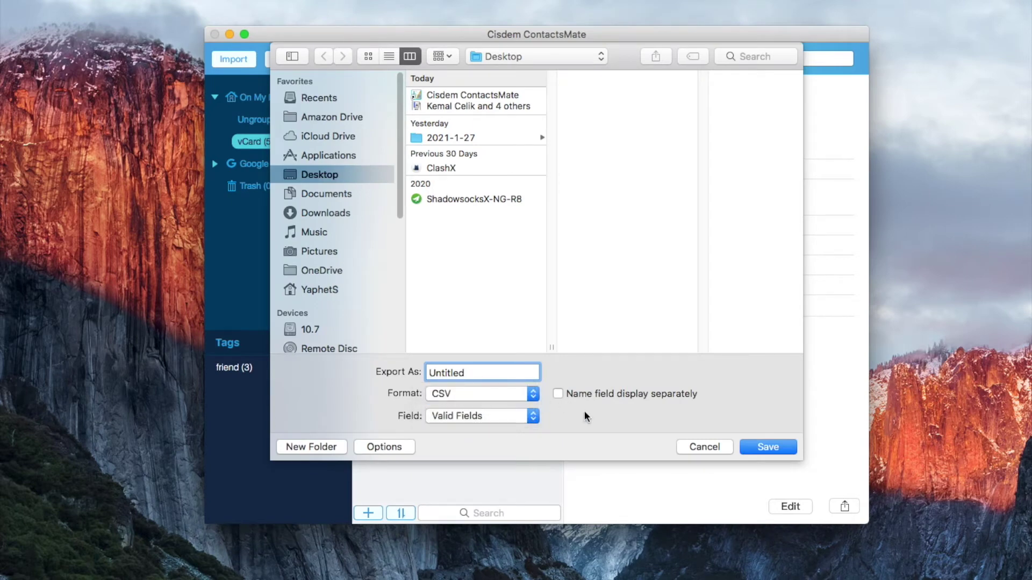
click(768, 447)
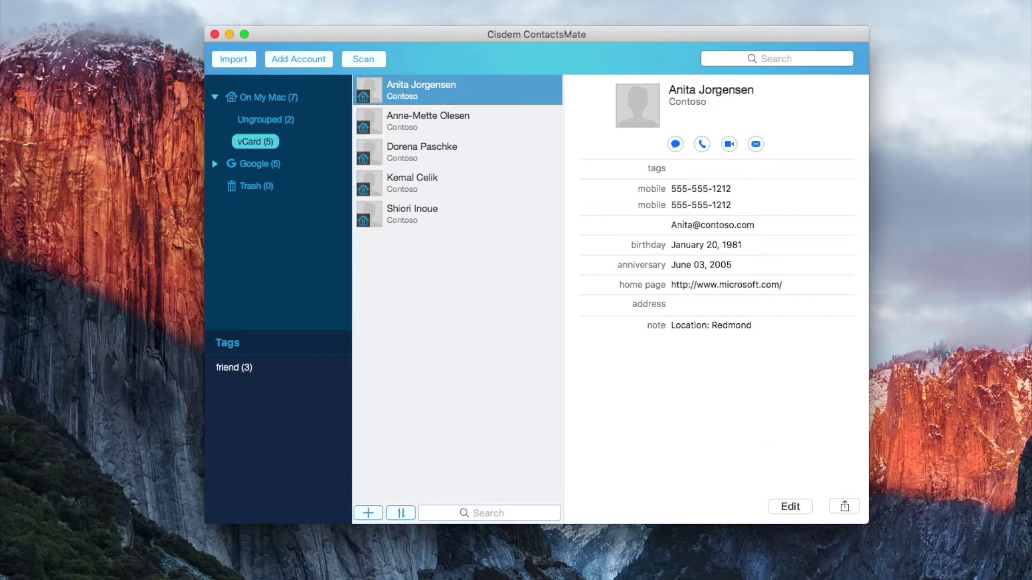
Open Untitled.csv from the desktop in Excel and widen column A to show the names.
drag(1029, 252, 909, 194)
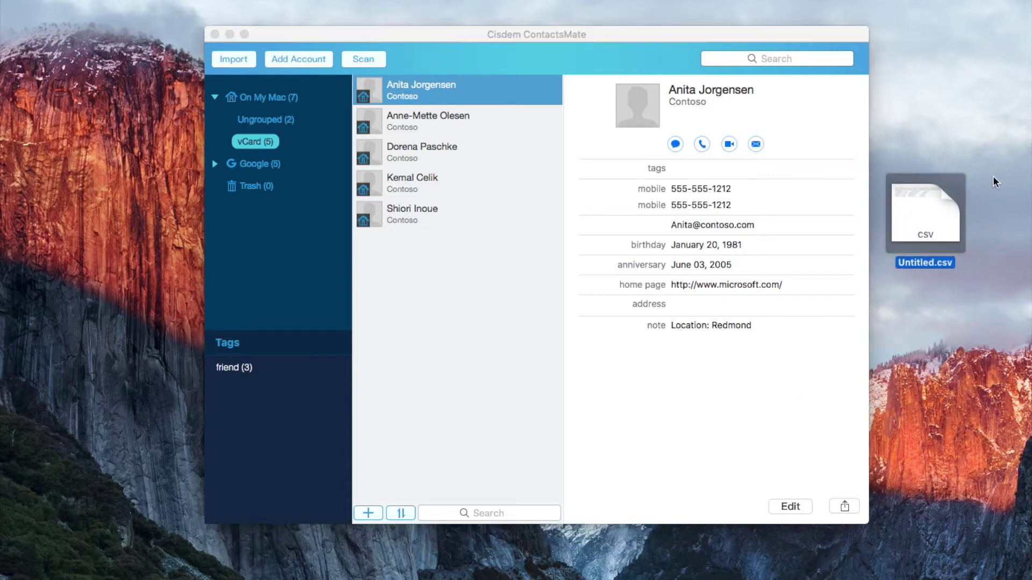
click(901, 193)
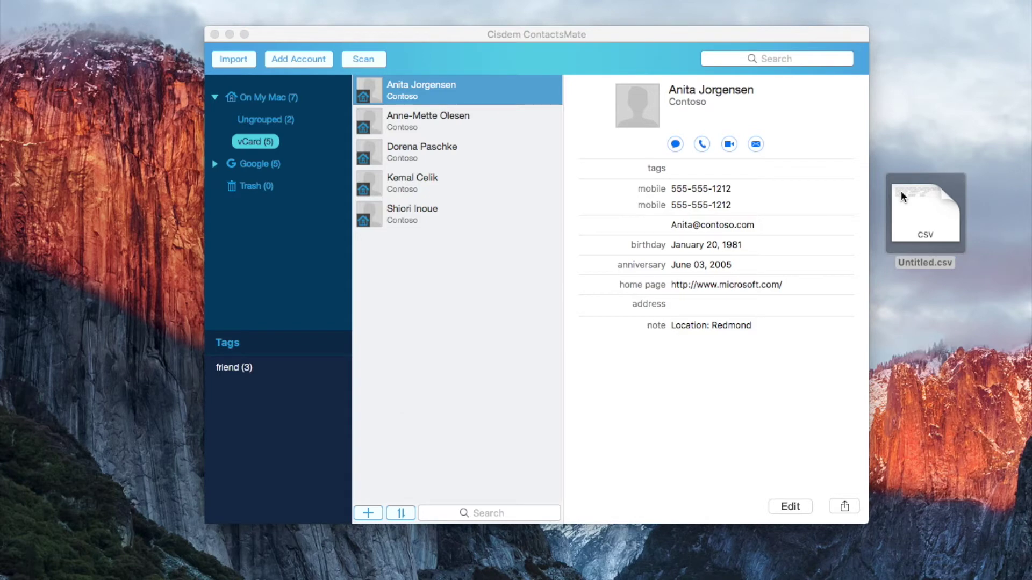
double_click(900, 191)
drag(430, 1, 611, 1)
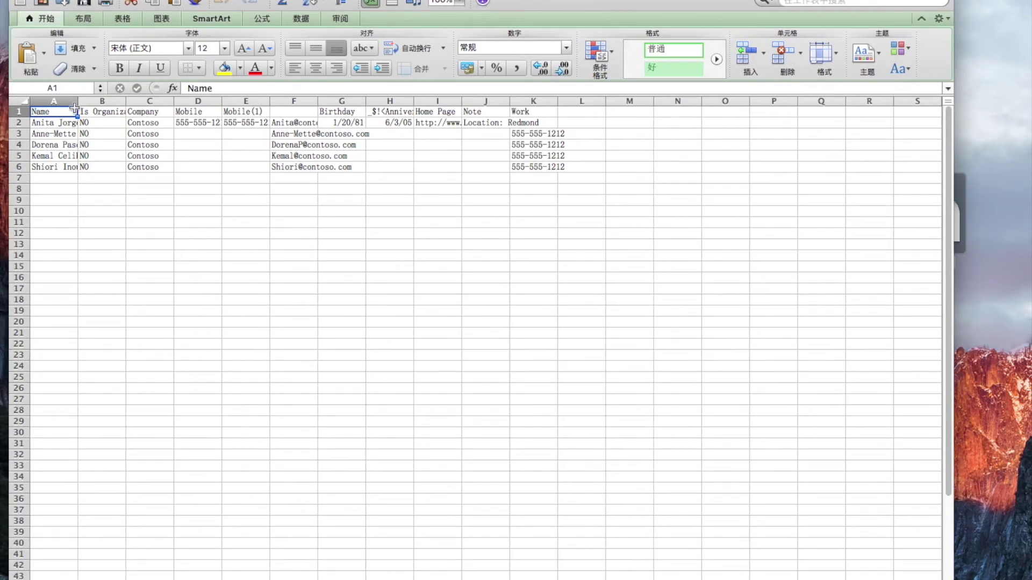
drag(78, 101, 138, 101)
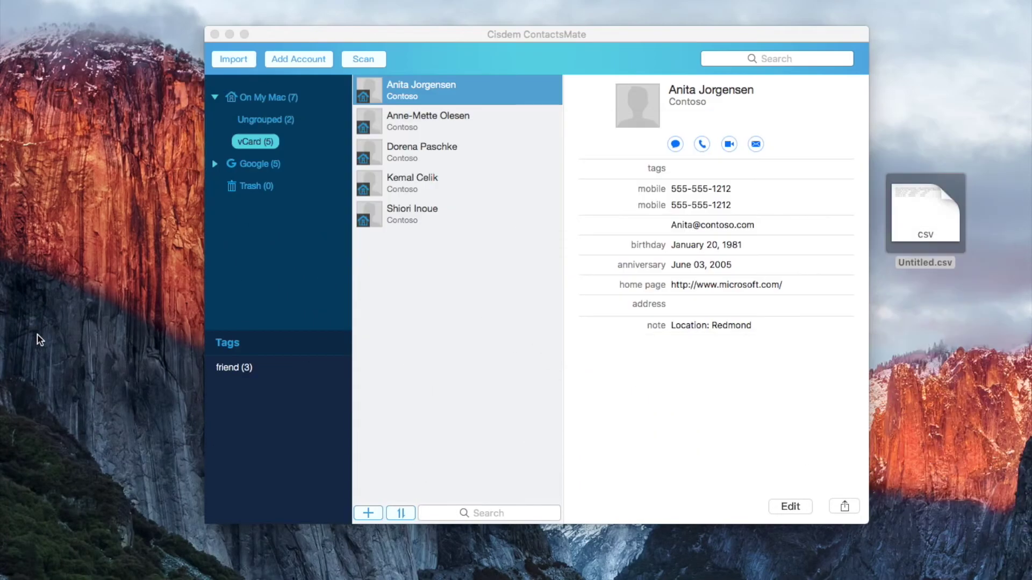
Delete all five vCard contacts, then delete the empty vCard group.
click(262, 147)
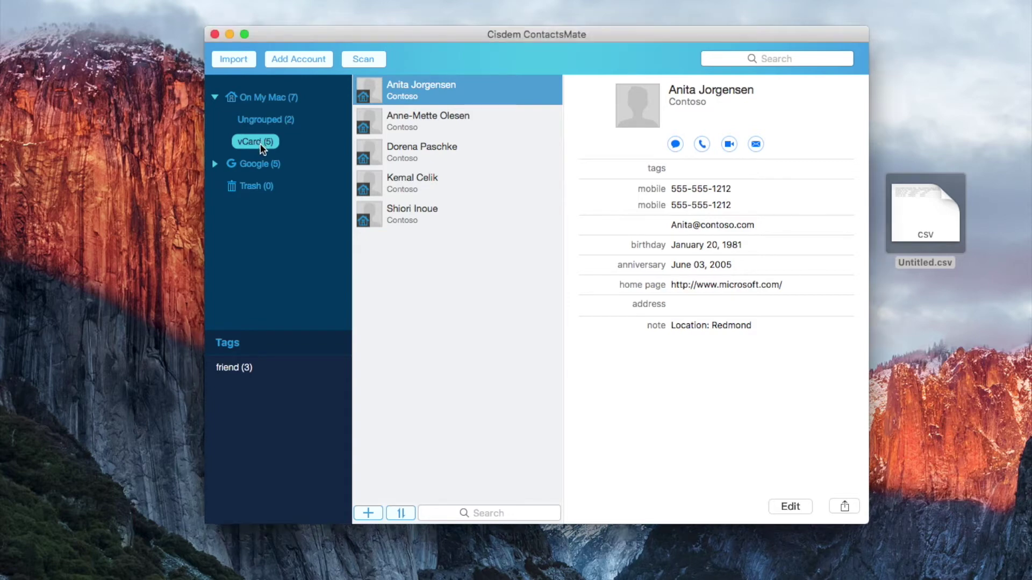
click(426, 207)
shift+click(419, 89)
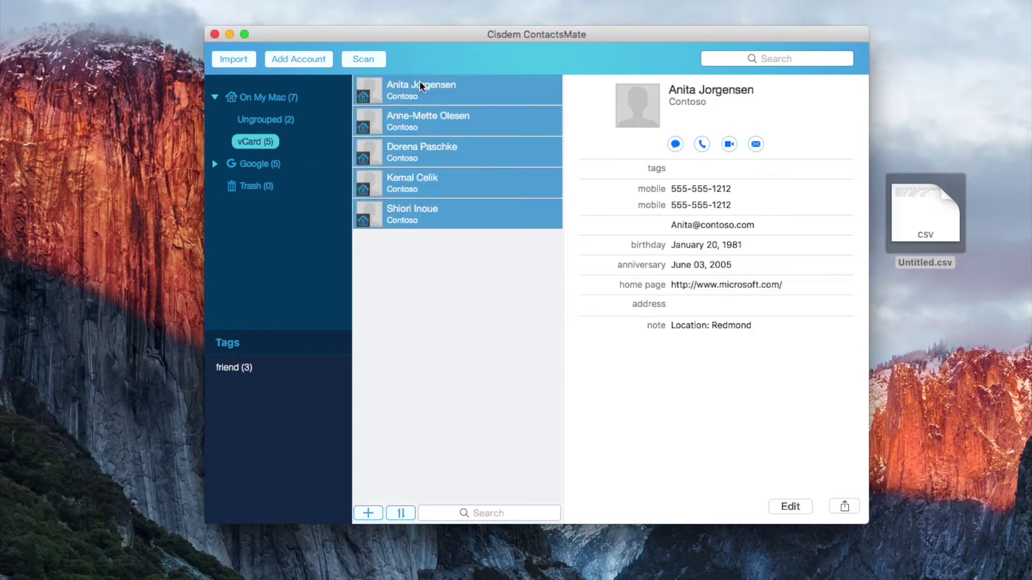
right_click(420, 86)
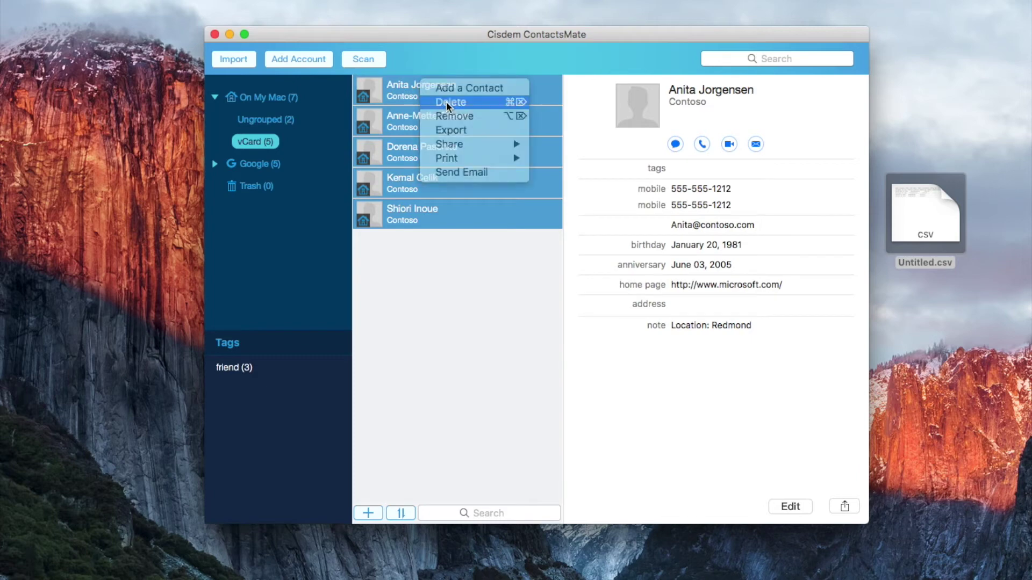
click(446, 101)
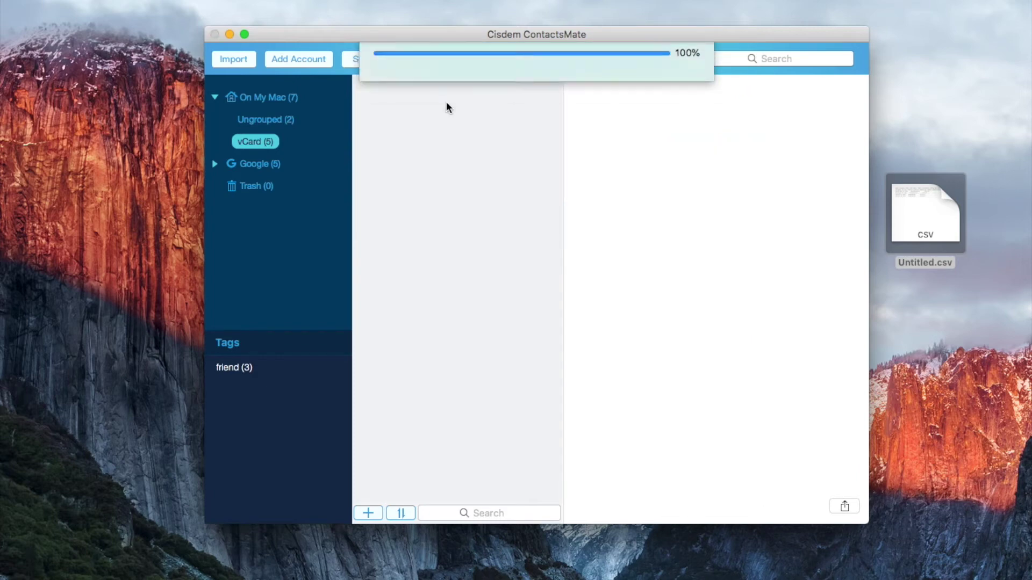
right_click(260, 141)
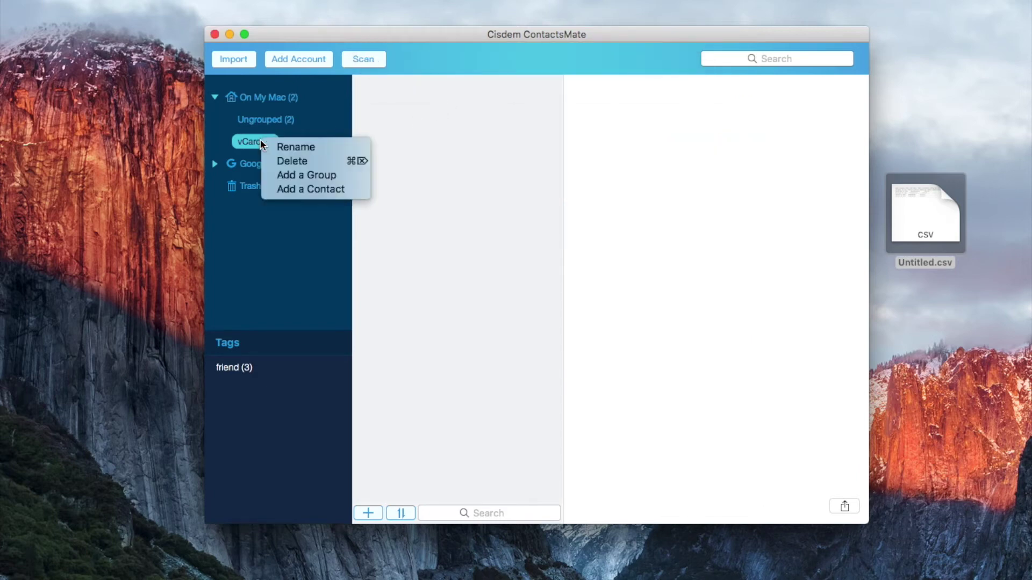
click(284, 161)
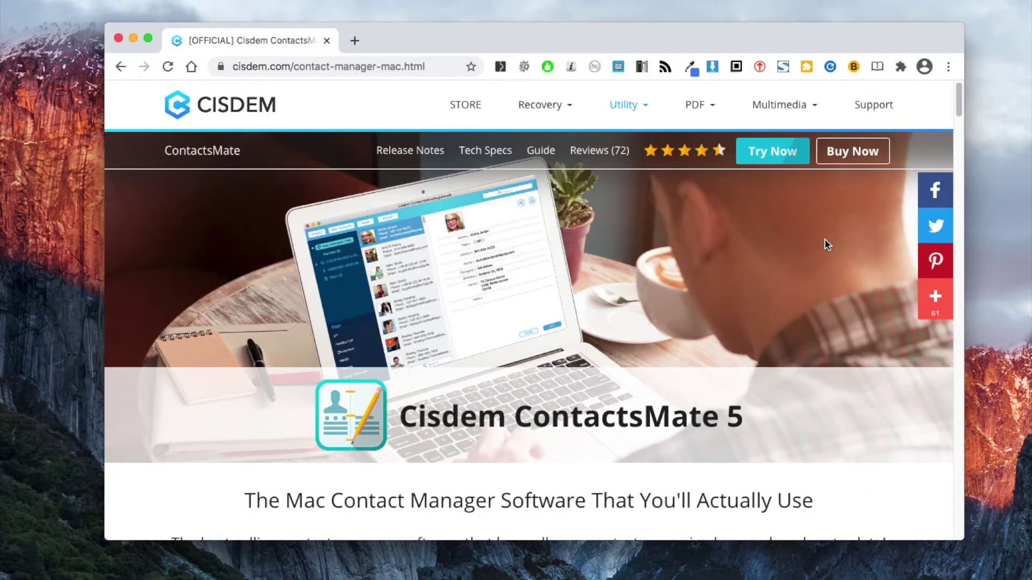
Scroll the ContactsMate product page down to the Share and Export Contacts to CSV, vCard, Excel section.
scroll(866, 242, down, 4)
scroll(865, 238, down, 3)
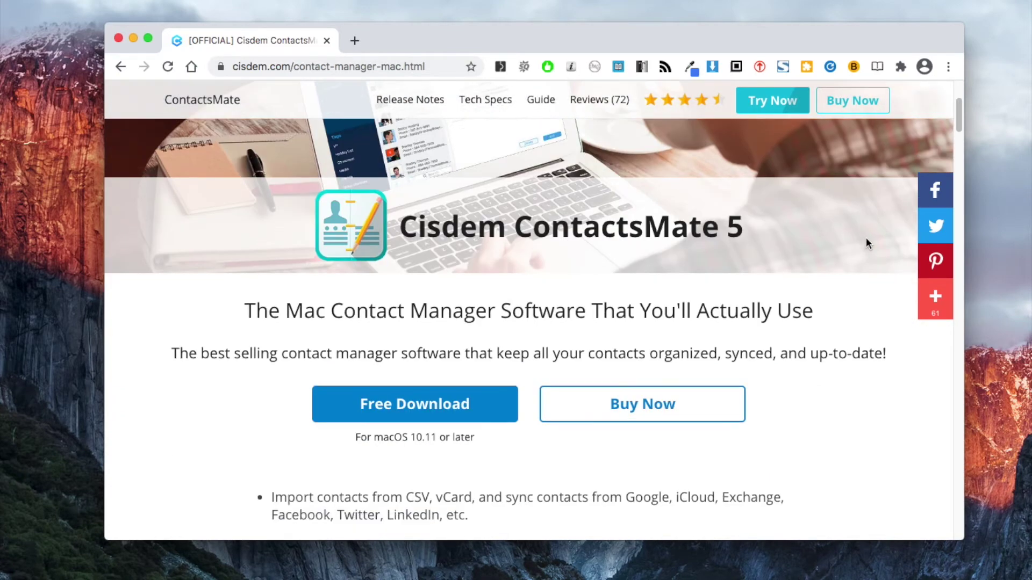
scroll(869, 244, down, 1)
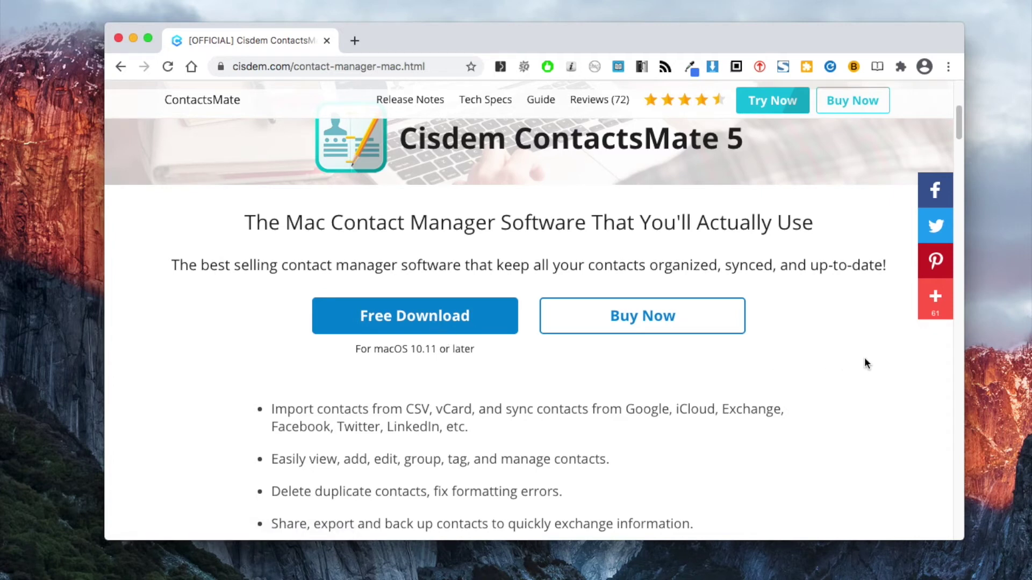
scroll(865, 360, down, 6)
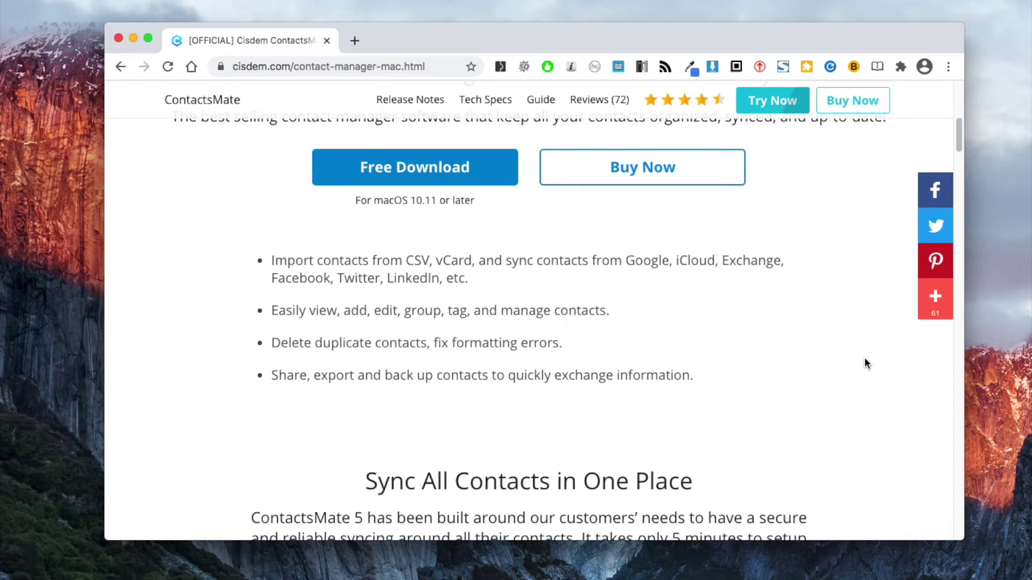
scroll(865, 360, down, 12)
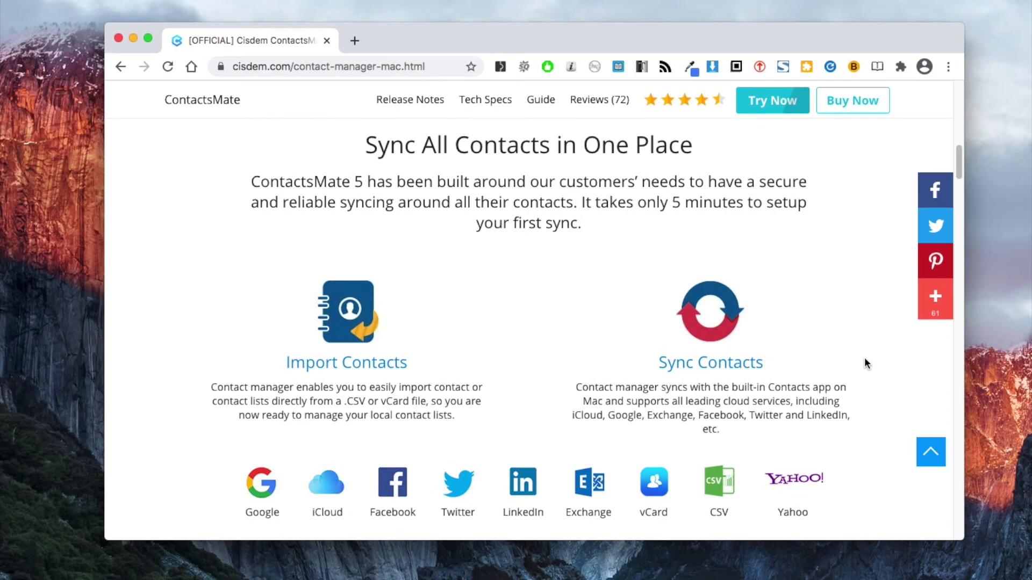
scroll(865, 358, down, 12)
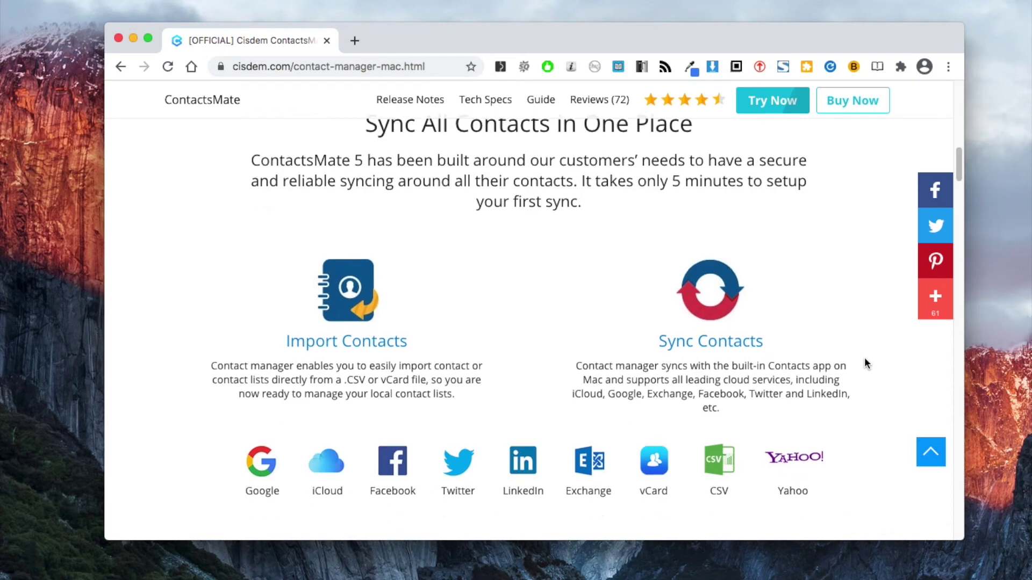
scroll(864, 361, down, 11)
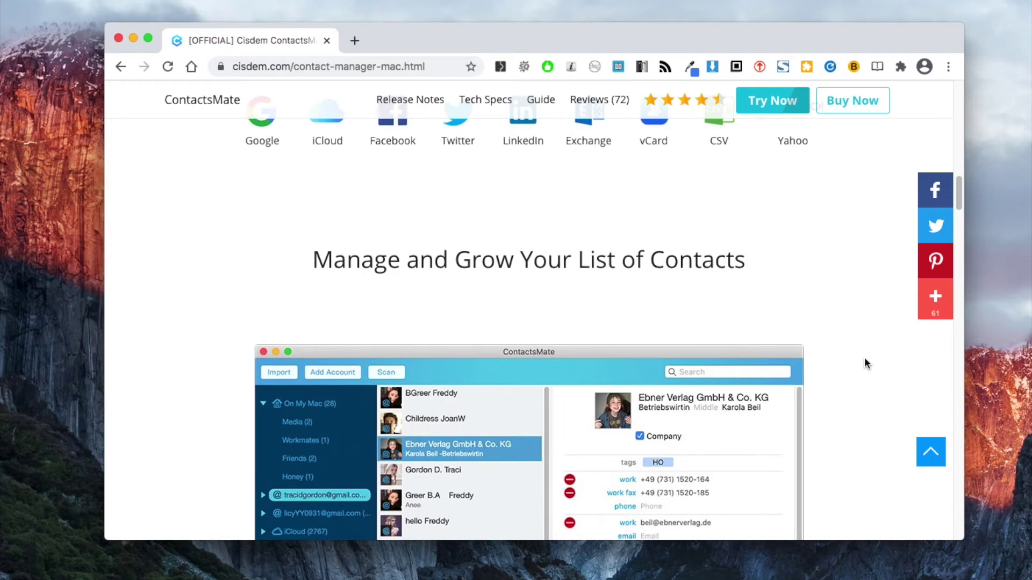
scroll(864, 358, down, 12)
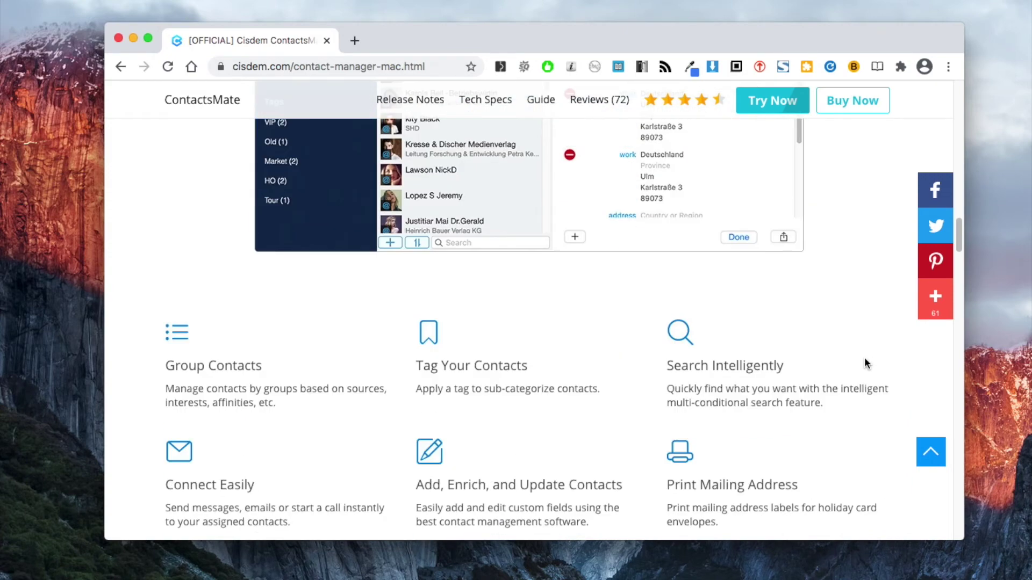
scroll(935, 370, down, 13)
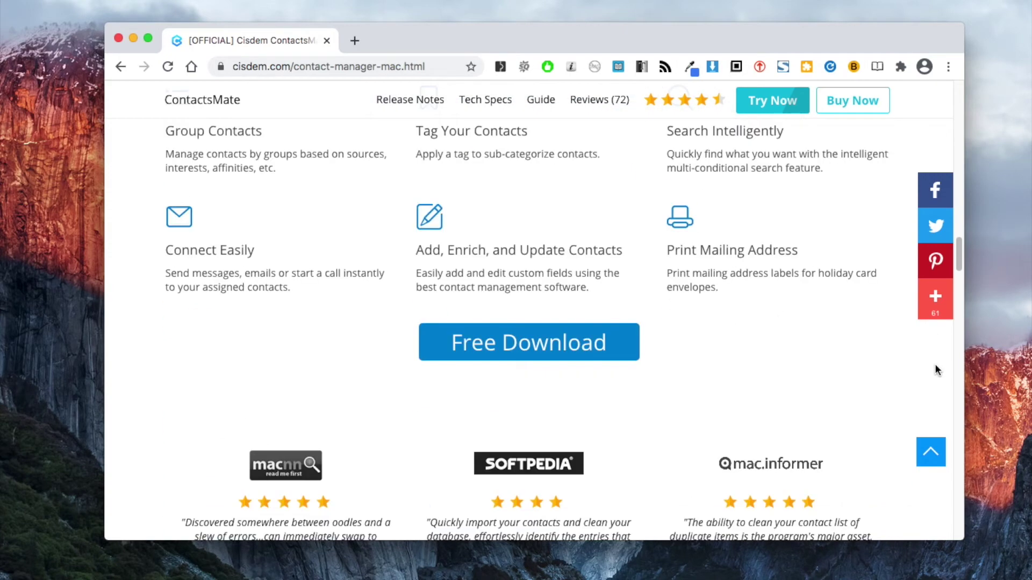
scroll(936, 370, down, 12)
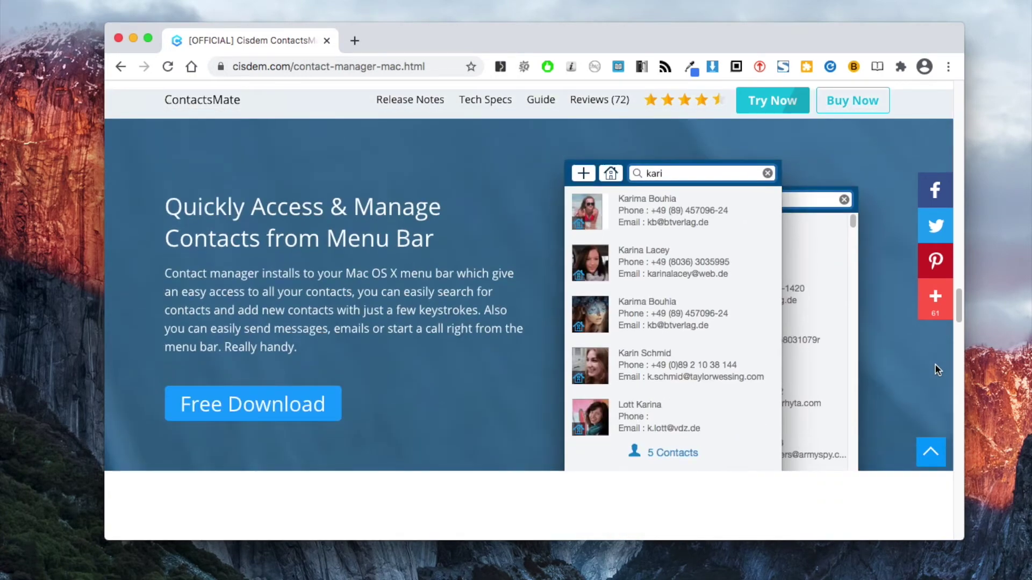
scroll(936, 370, down, 12)
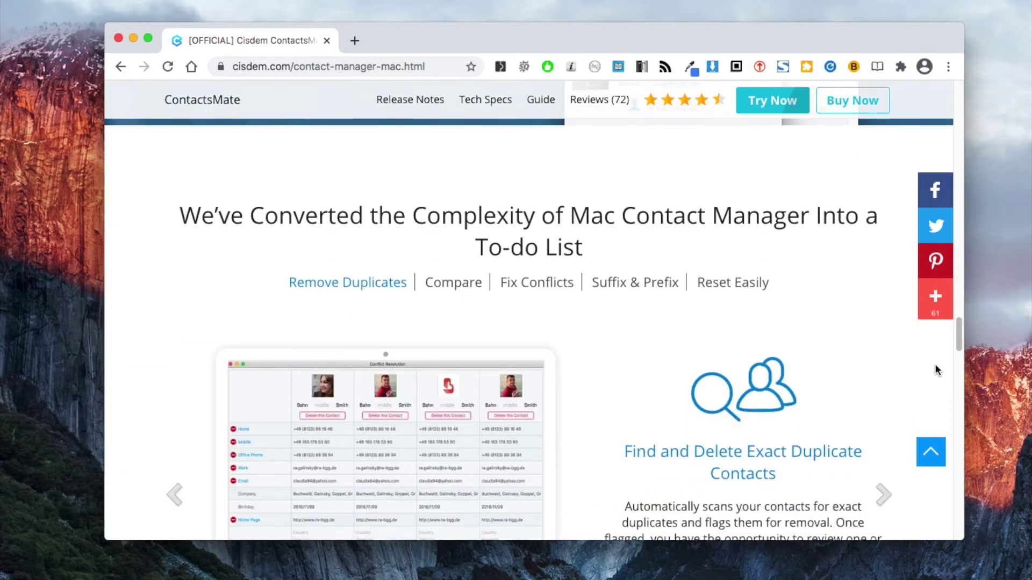
scroll(935, 370, down, 3)
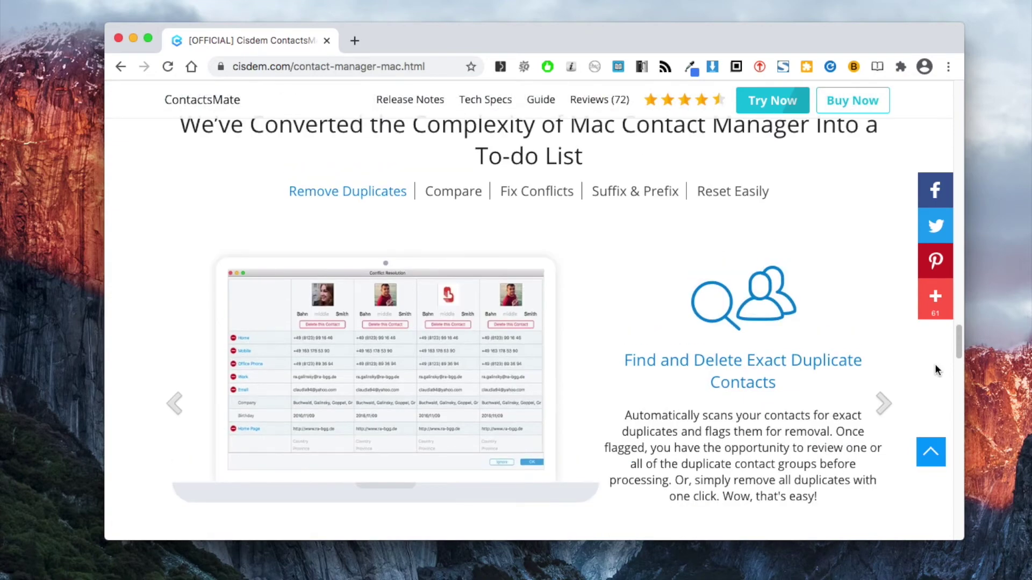
scroll(935, 370, down, 9)
scroll(935, 370, down, 6)
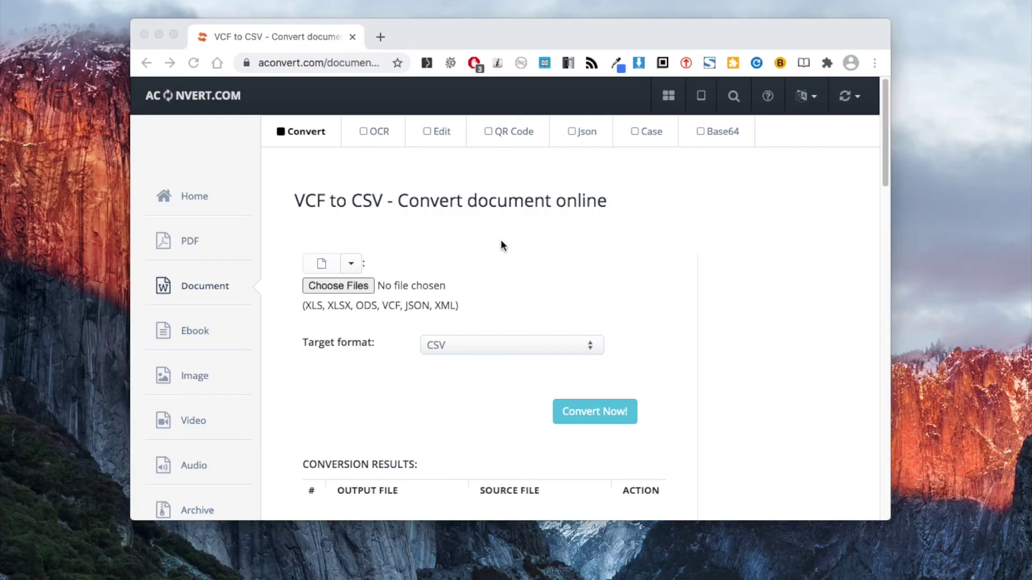
On aconvert.com's VCF to CSV converter, open the file picker to choose a VCF file.
click(350, 285)
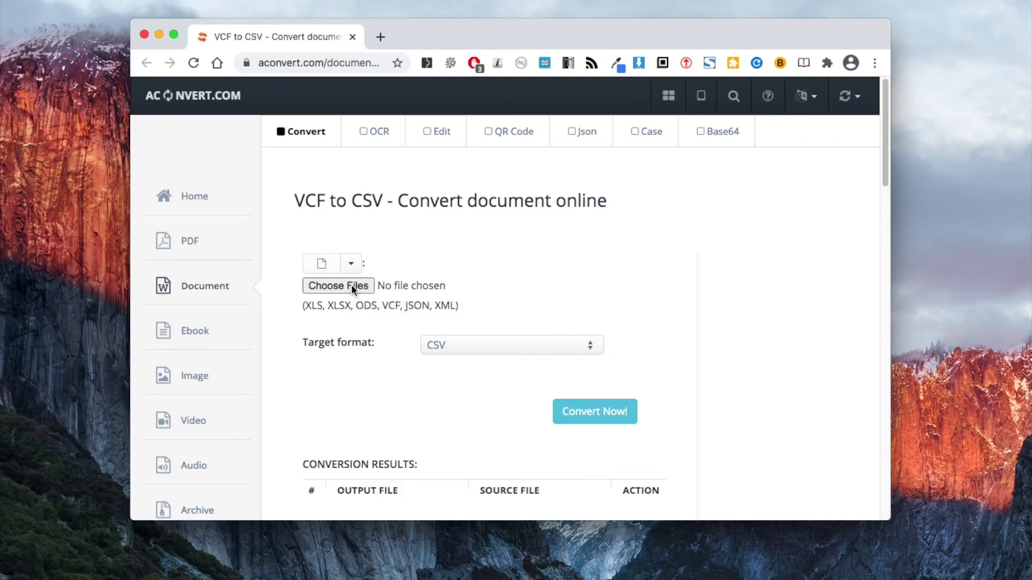
click(350, 285)
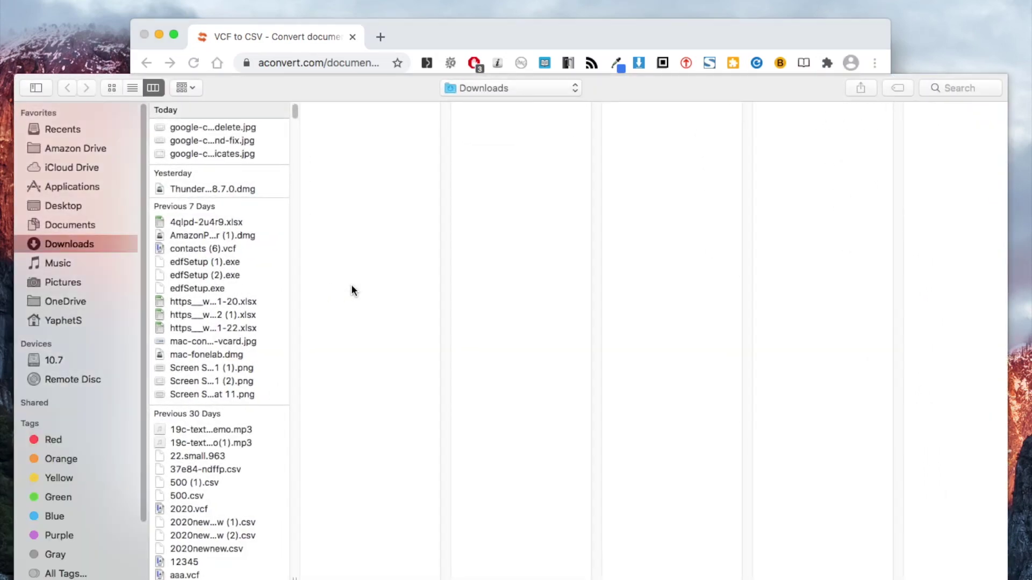